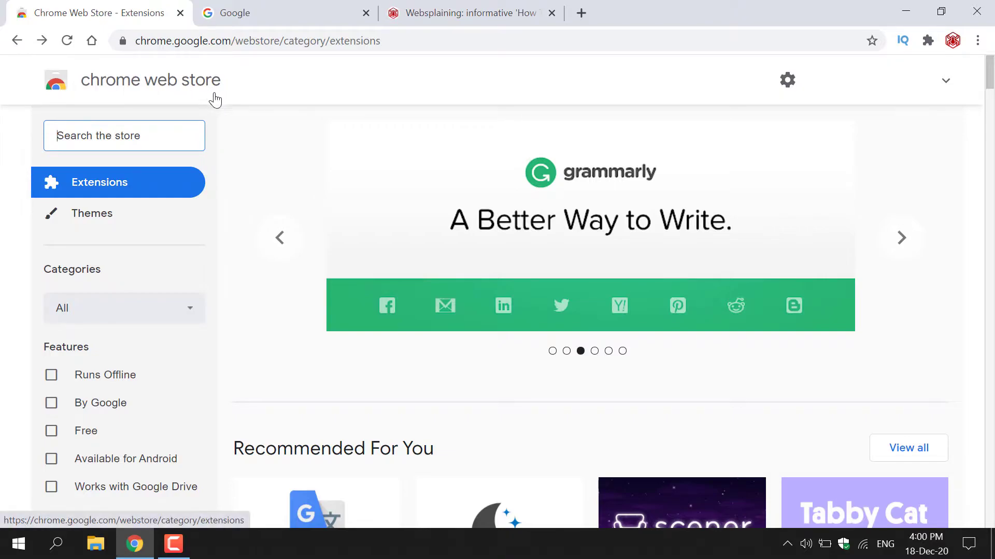
# Highlight the word 'extensions' in the Chrome Web Store address.
pyautogui.click(412, 41)
pyautogui.doubleClick(418, 41)
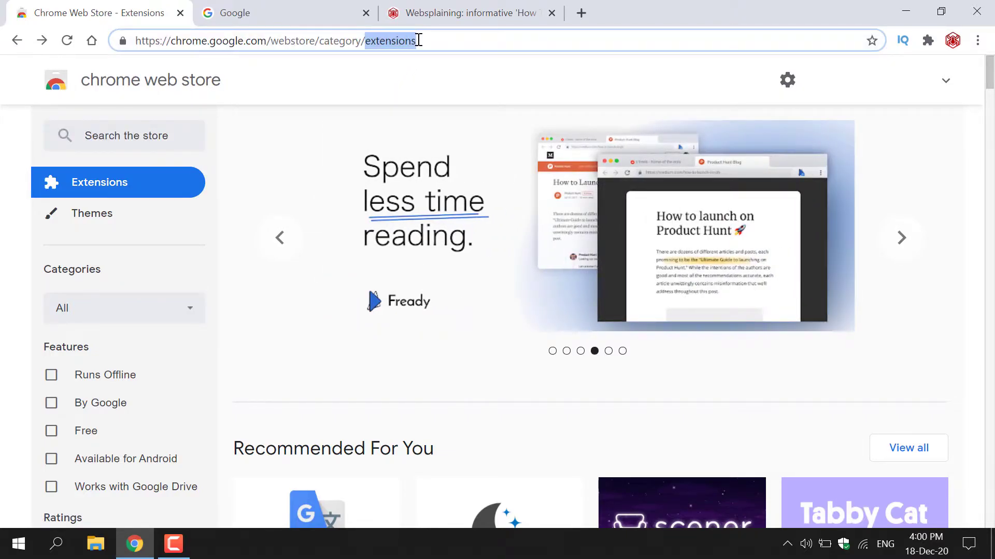
pyautogui.click(329, 92)
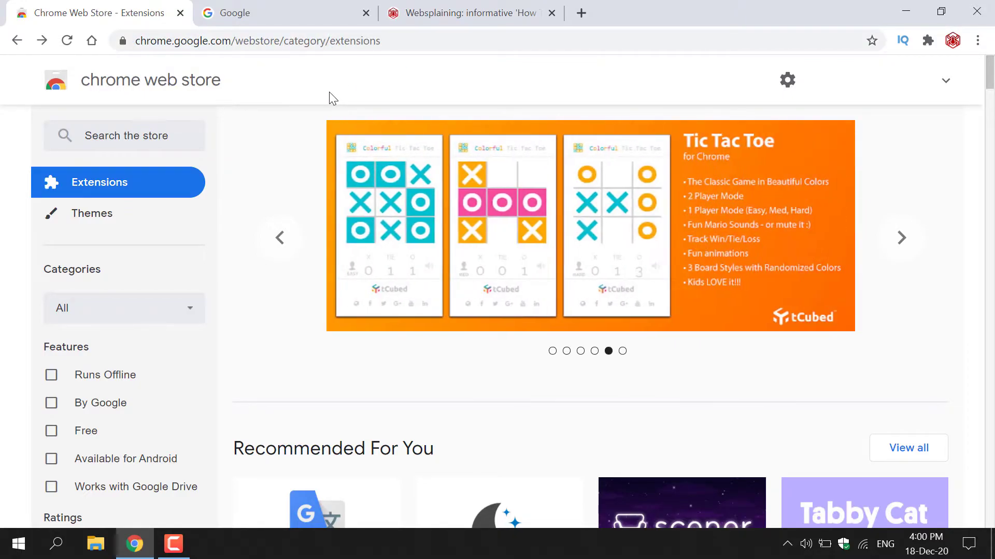
# Search the Chrome Web Store for 'dualless'.
pyautogui.click(160, 139)
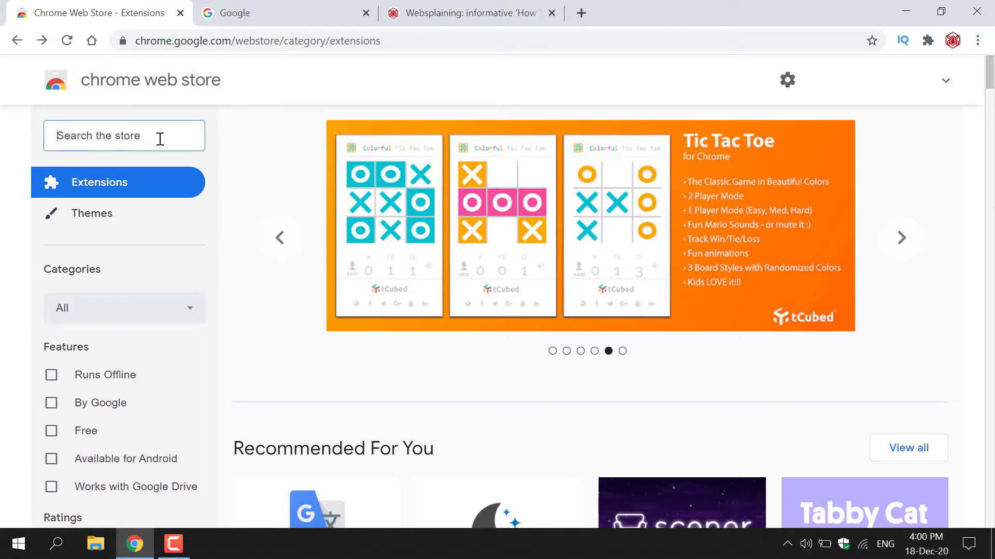
pyautogui.write('dualless')
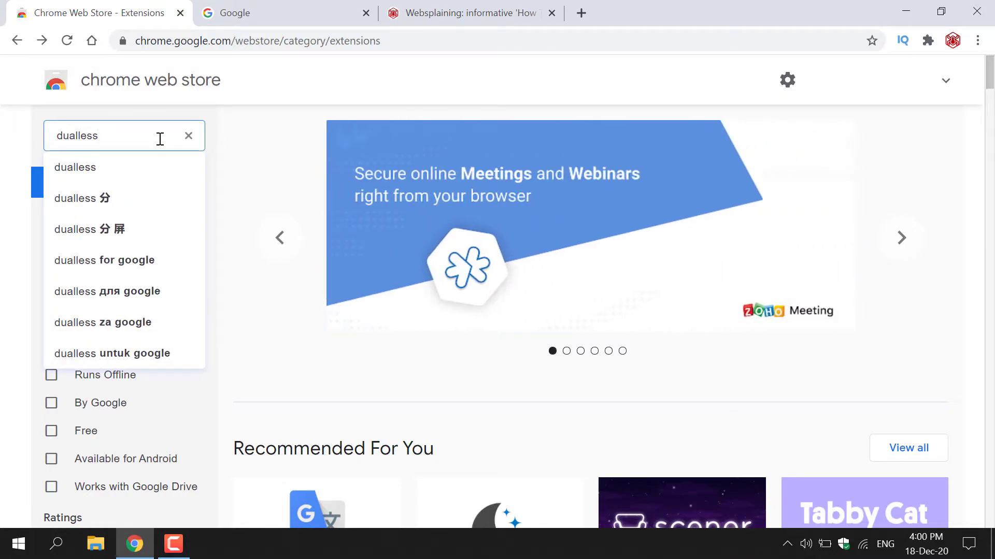
pyautogui.press('Return')
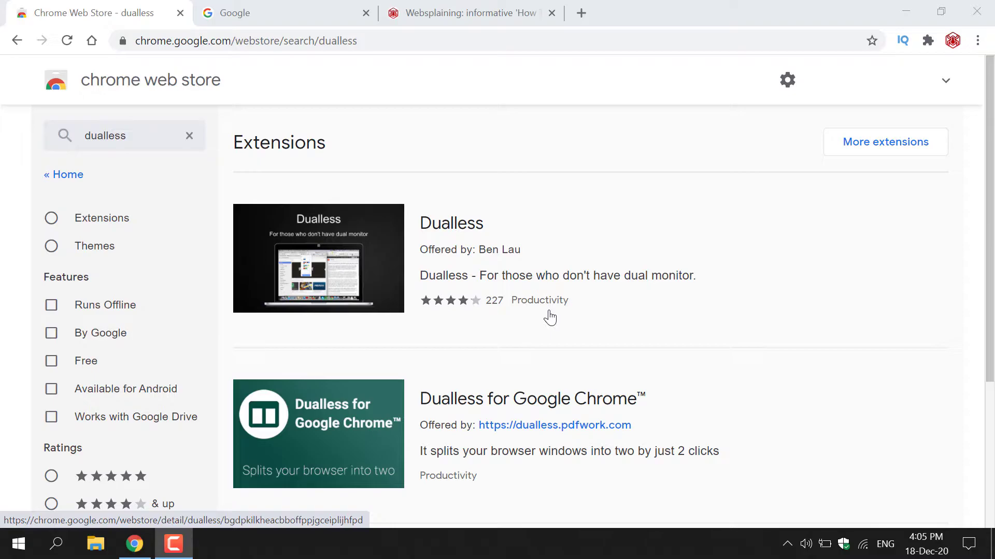
# Install Ben Lau's Dualless extension from its store page and confirm adding it.
pyautogui.click(537, 237)
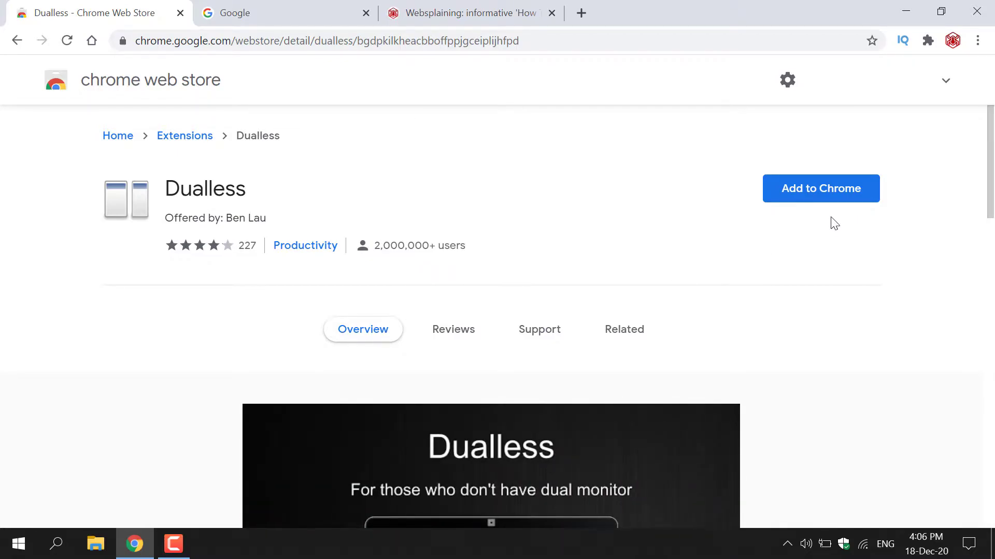
pyautogui.click(859, 202)
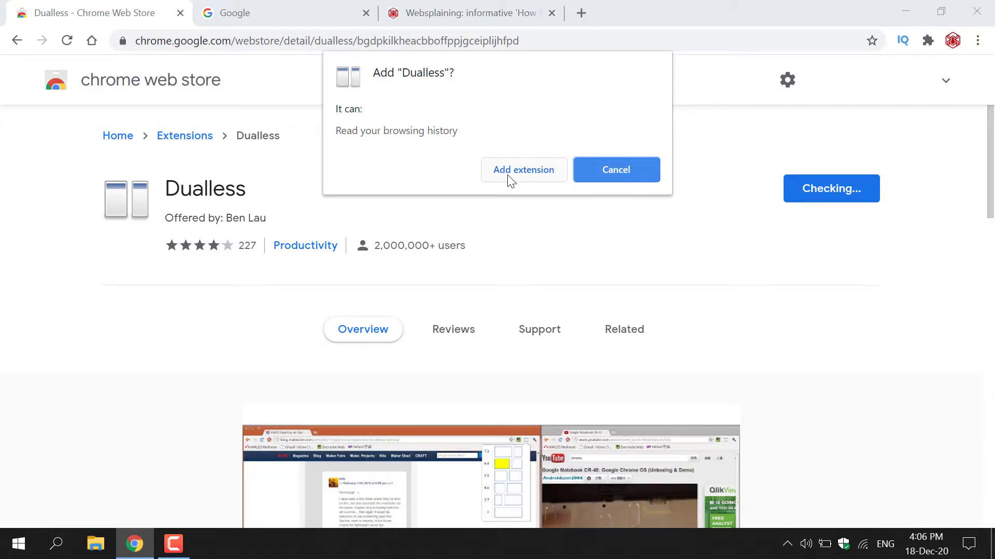
pyautogui.click(523, 170)
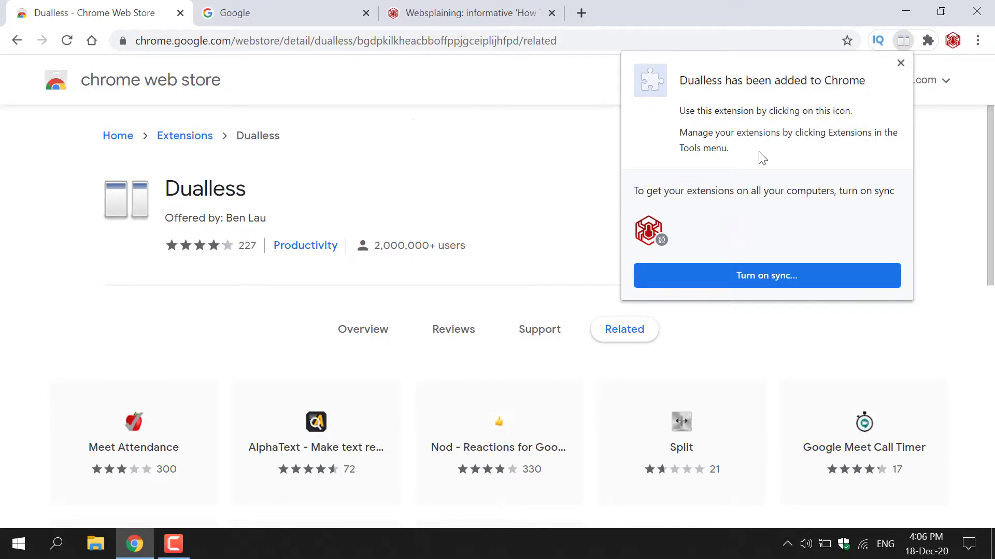
# Dismiss the added notice, close the Web Store tab, and pin Dualless to the toolbar.
pyautogui.click(513, 153)
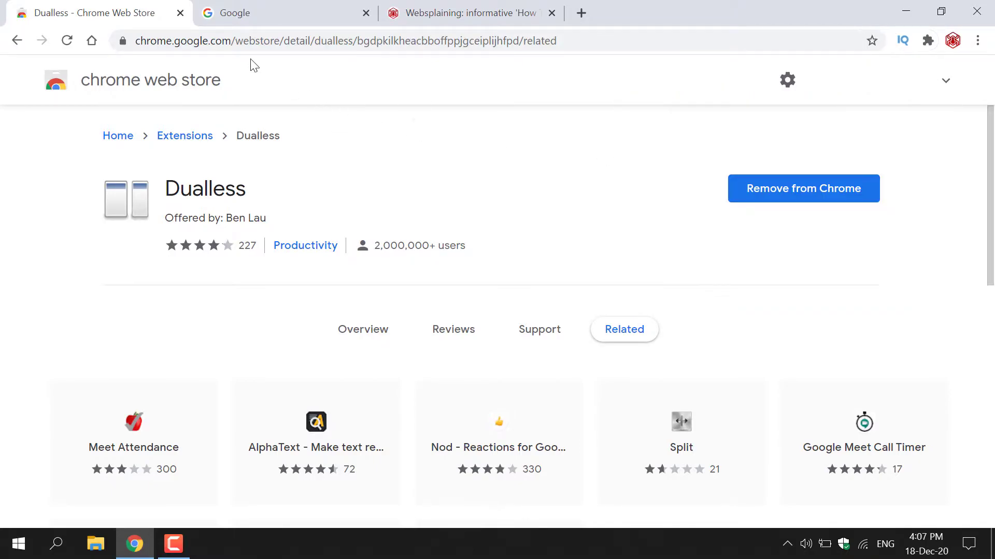
pyautogui.click(180, 13)
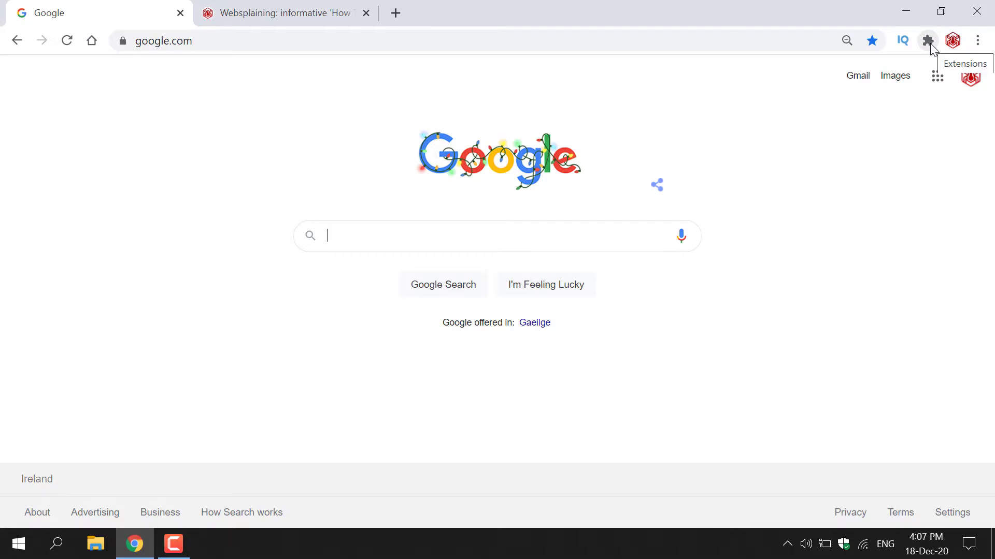
pyautogui.click(928, 41)
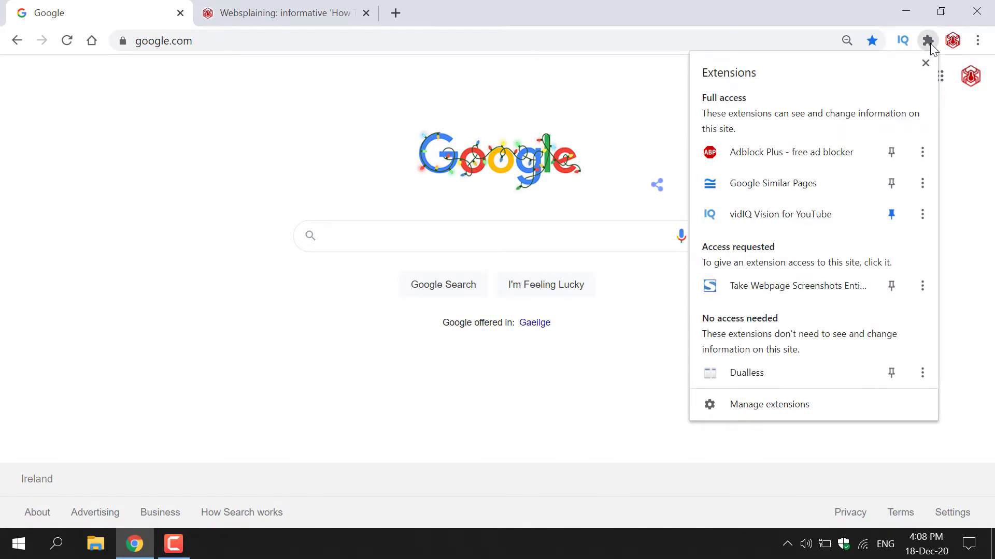
pyautogui.click(892, 381)
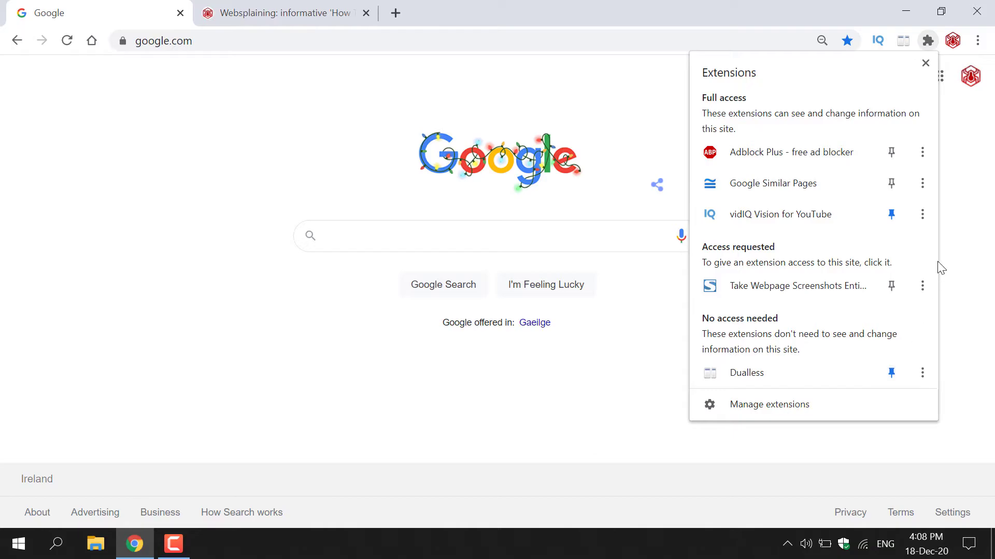
pyautogui.click(963, 223)
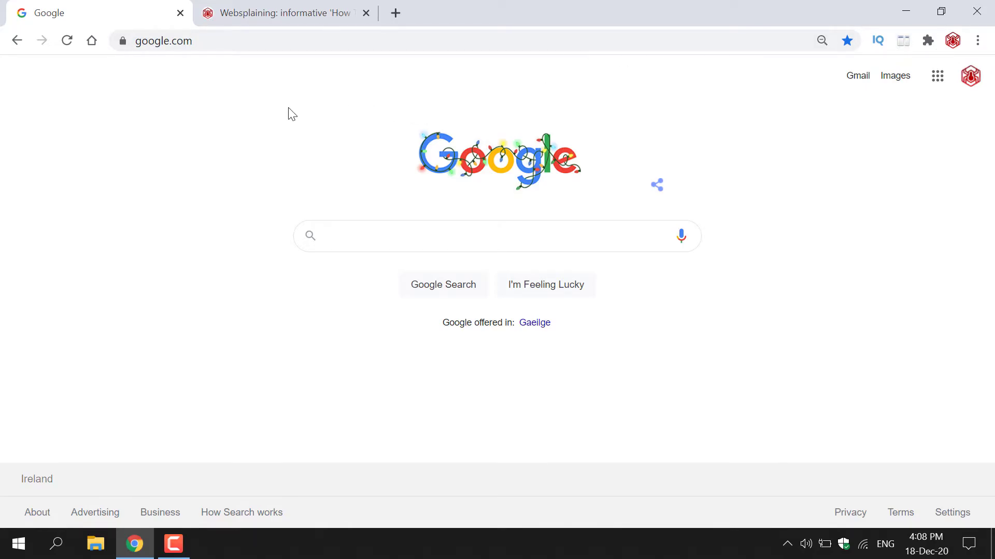
# On the Websplaining tab, show Dualless's Vertical split-ratio presets.
pyautogui.click(305, 13)
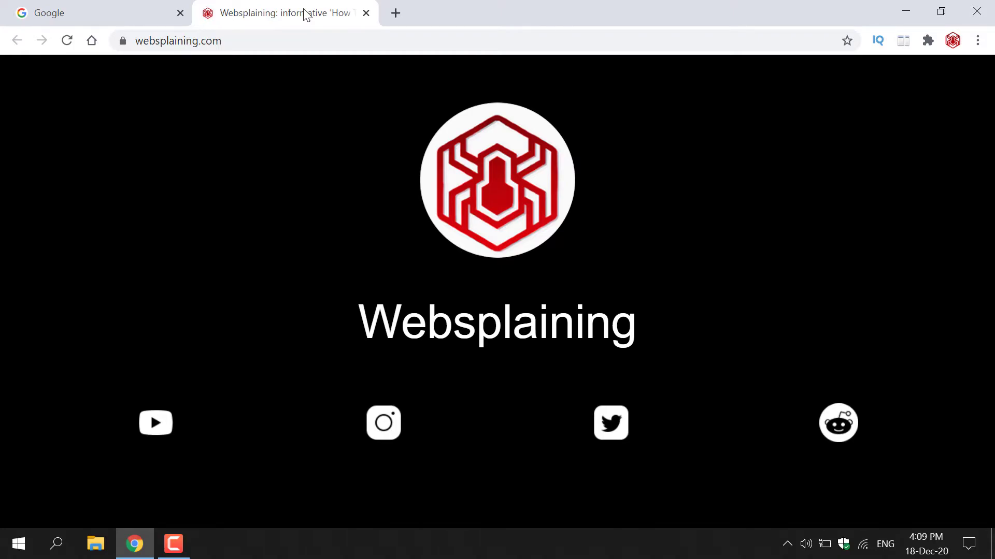
pyautogui.click(898, 41)
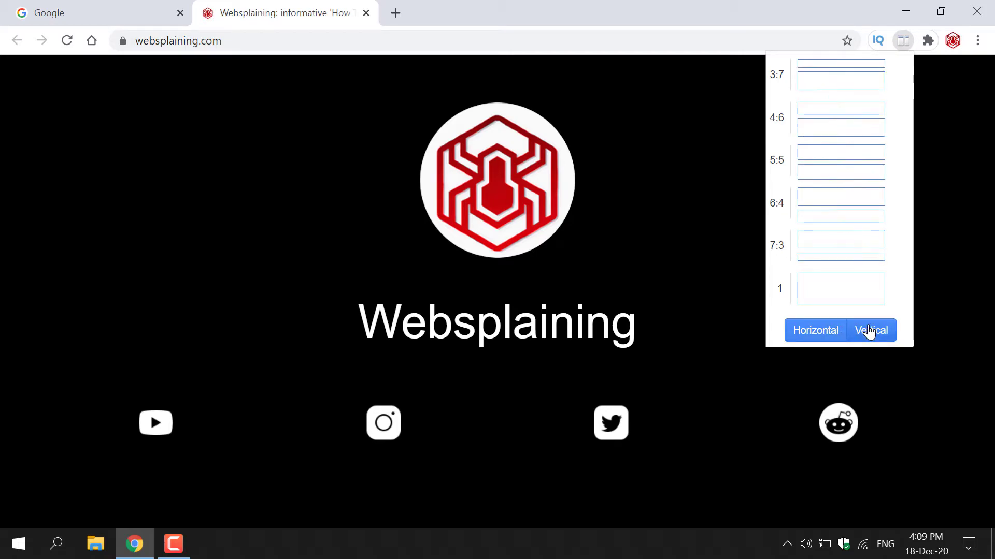
pyautogui.click(870, 332)
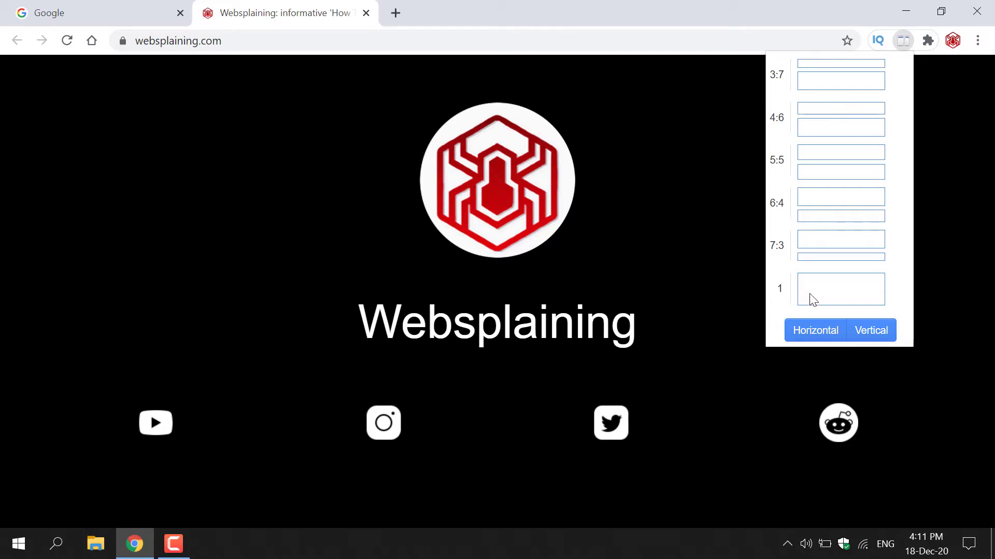
# Split the tabs side by side at 7:3 using Dualless's Horizontal layout.
pyautogui.click(822, 333)
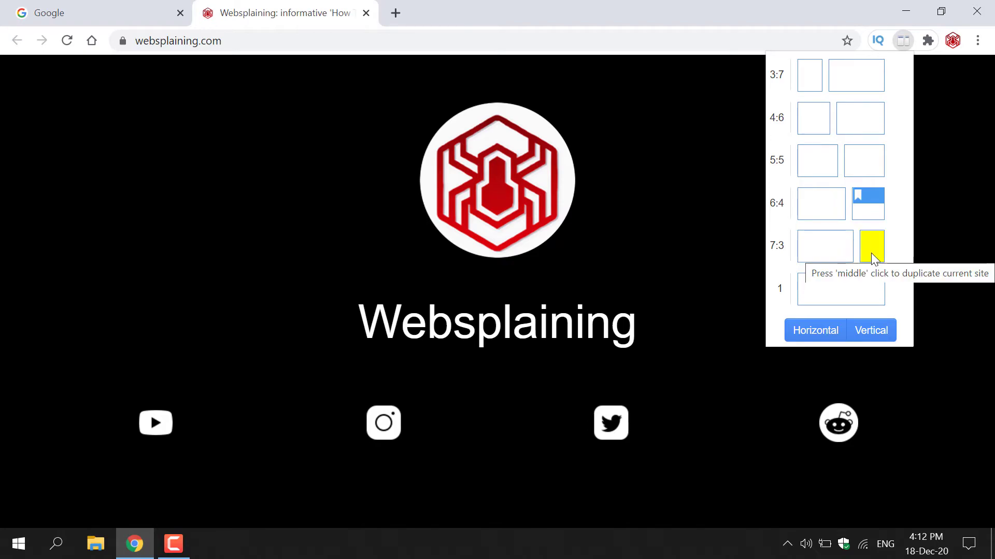
pyautogui.click(842, 257)
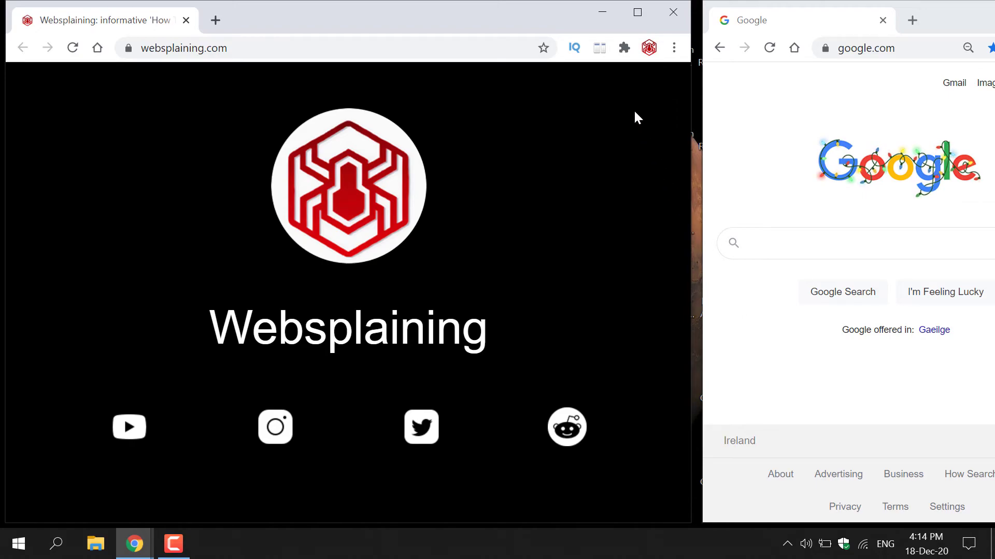
# Merge both windows into one maximized window with Dualless's '1' layout.
pyautogui.click(599, 45)
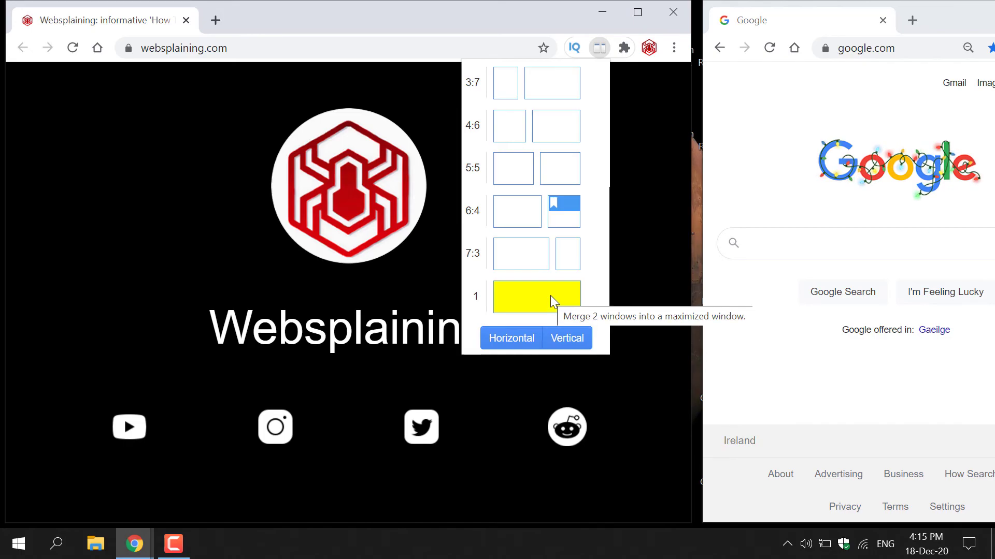
pyautogui.click(551, 297)
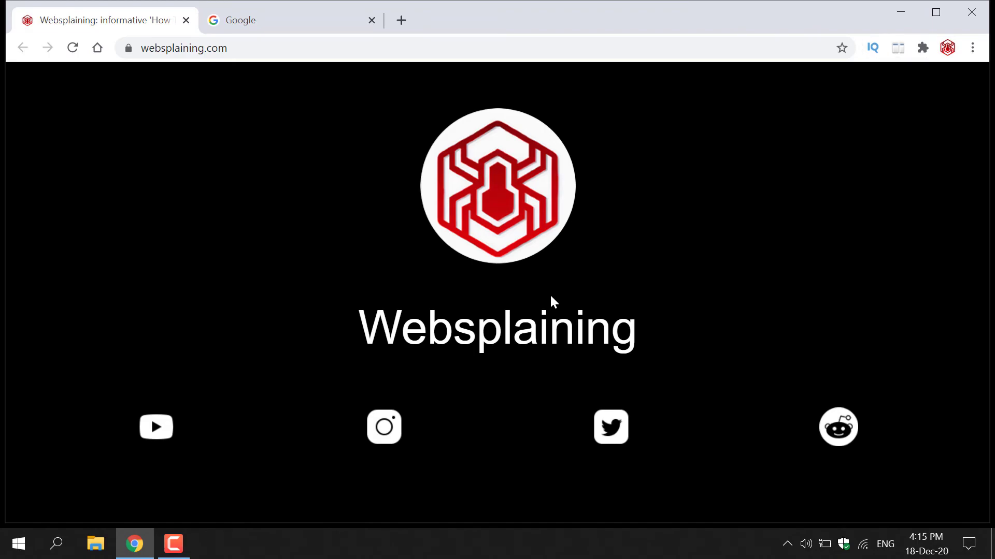
pyautogui.click(346, 24)
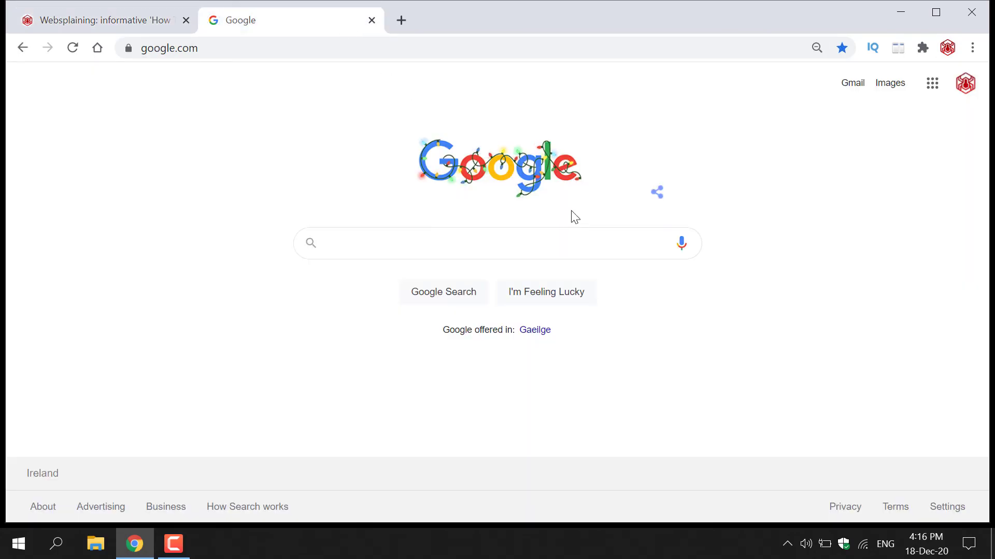
pyautogui.click(149, 23)
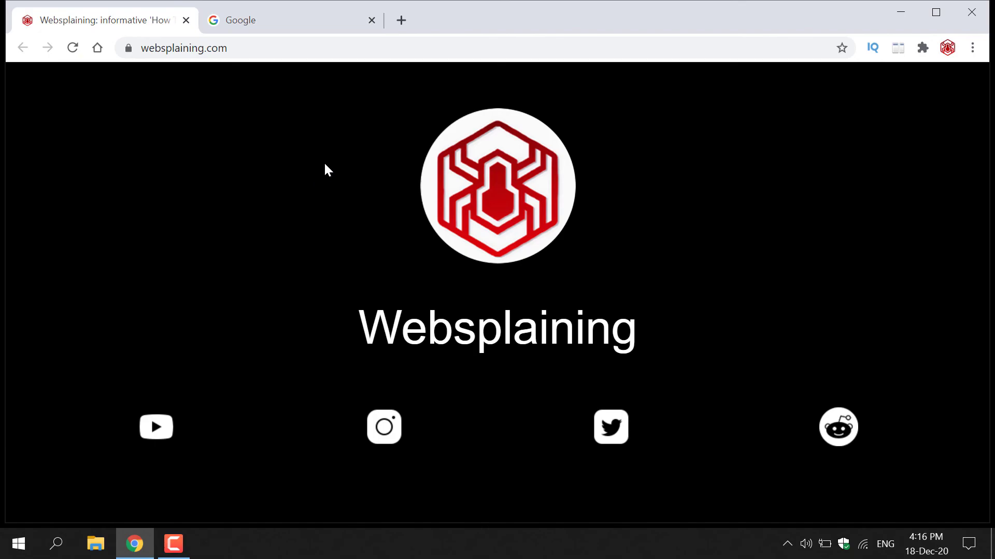